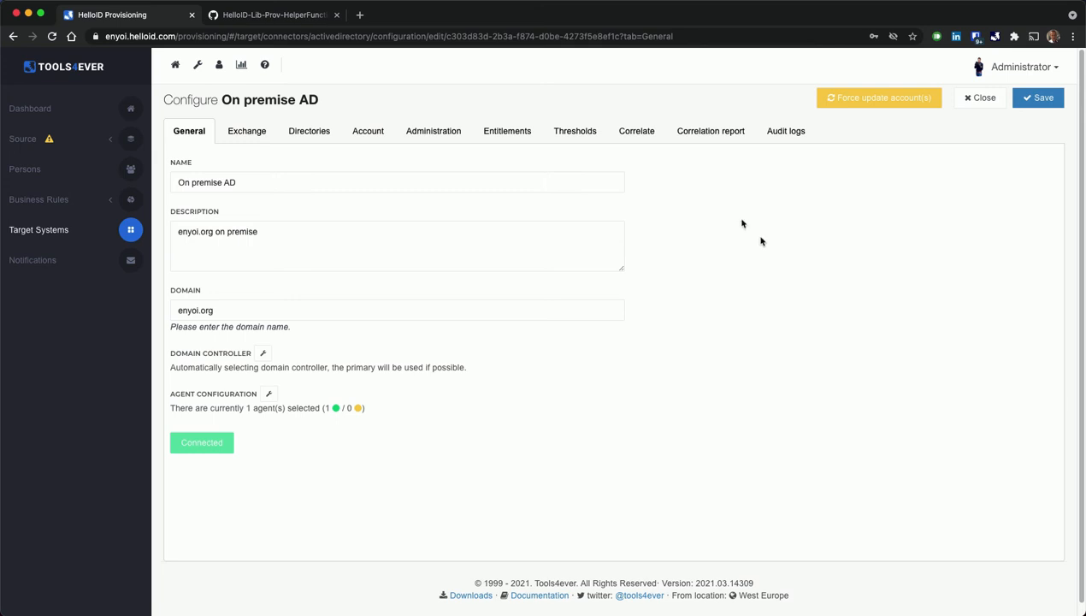
Open the correlation settings of the On premise AD target system, followed by its correlation report.
{"action": "left_click", "coordinate": [639, 138]}
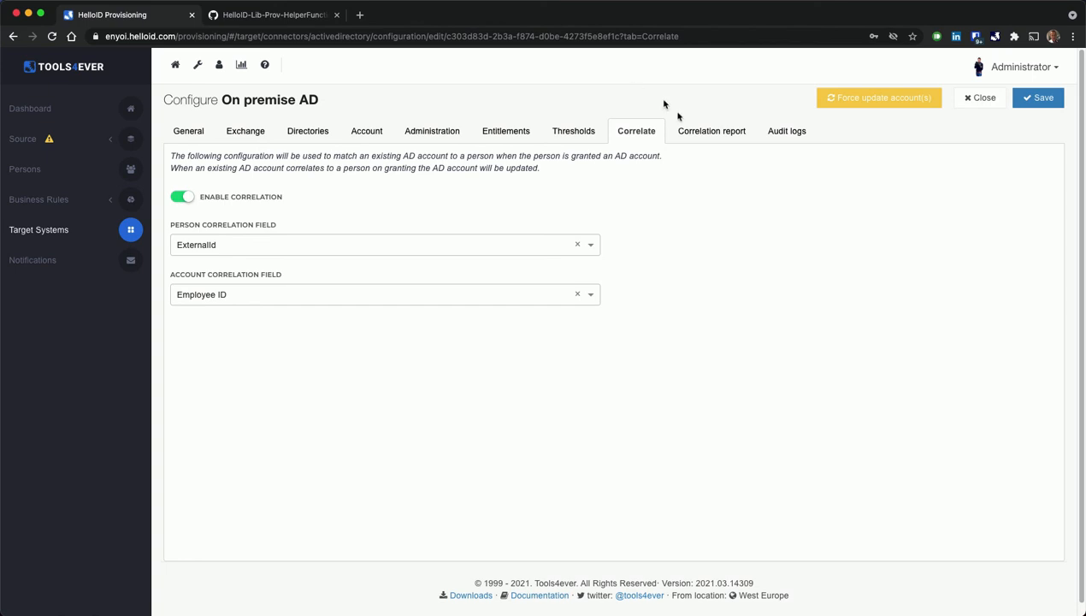
{"action": "left_click", "coordinate": [700, 135]}
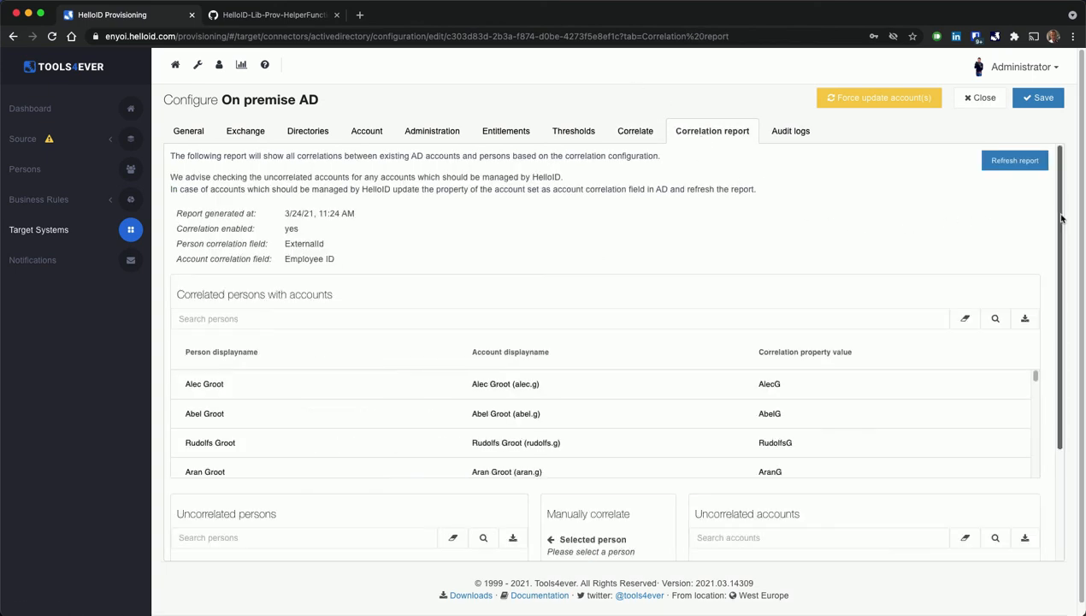
{"action": "left_click_drag", "start_coordinate": [1060, 218], "coordinate": [1045, 343]}
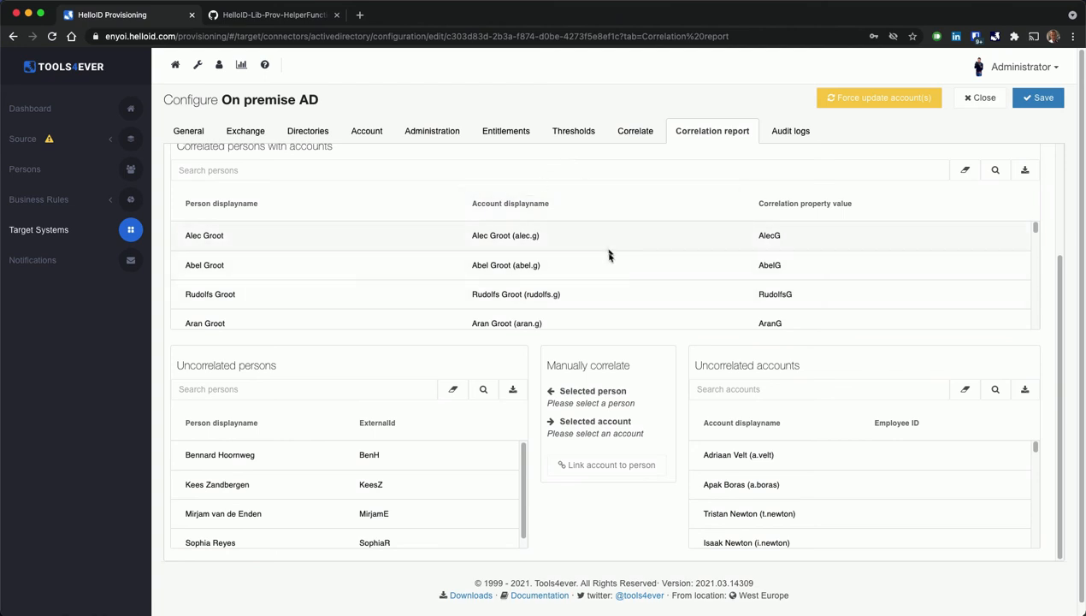
Examine the correlated persons with accounts, highlighting the entry whose correlation property value is numeric.
{"action": "scroll", "coordinate": [612, 259], "scroll_direction": "down", "scroll_amount": 3}
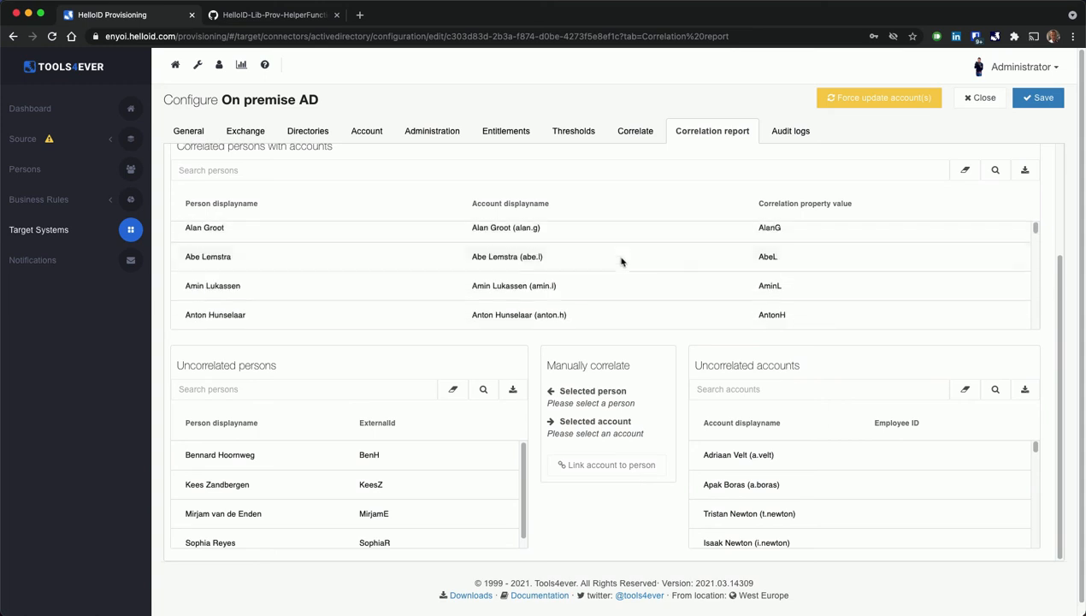
{"action": "scroll", "coordinate": [612, 259], "scroll_direction": "down", "scroll_amount": 2}
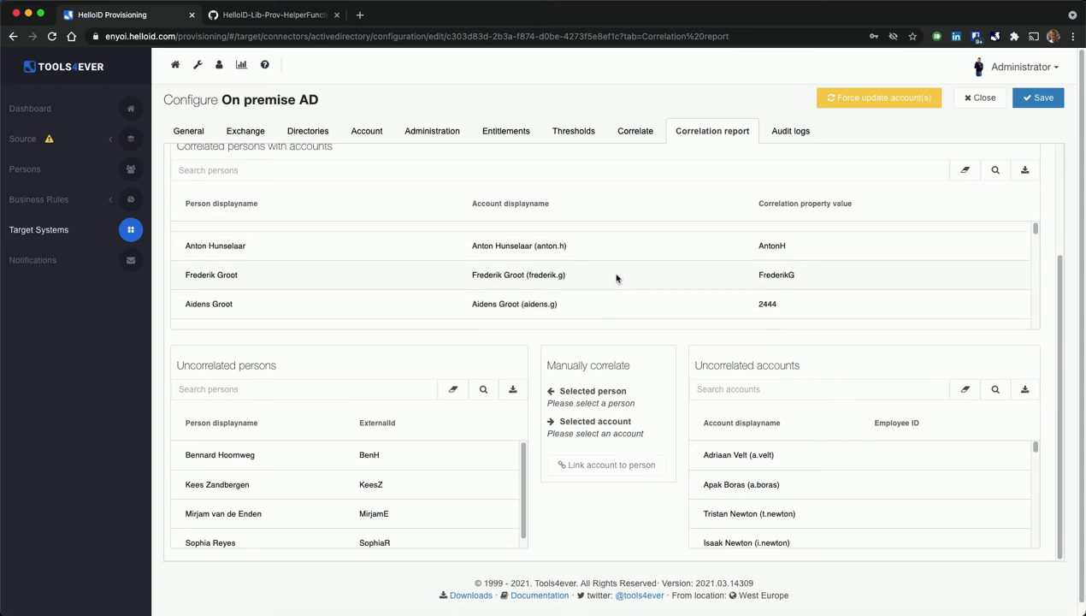
{"action": "scroll", "coordinate": [638, 274], "scroll_direction": "down", "scroll_amount": 1}
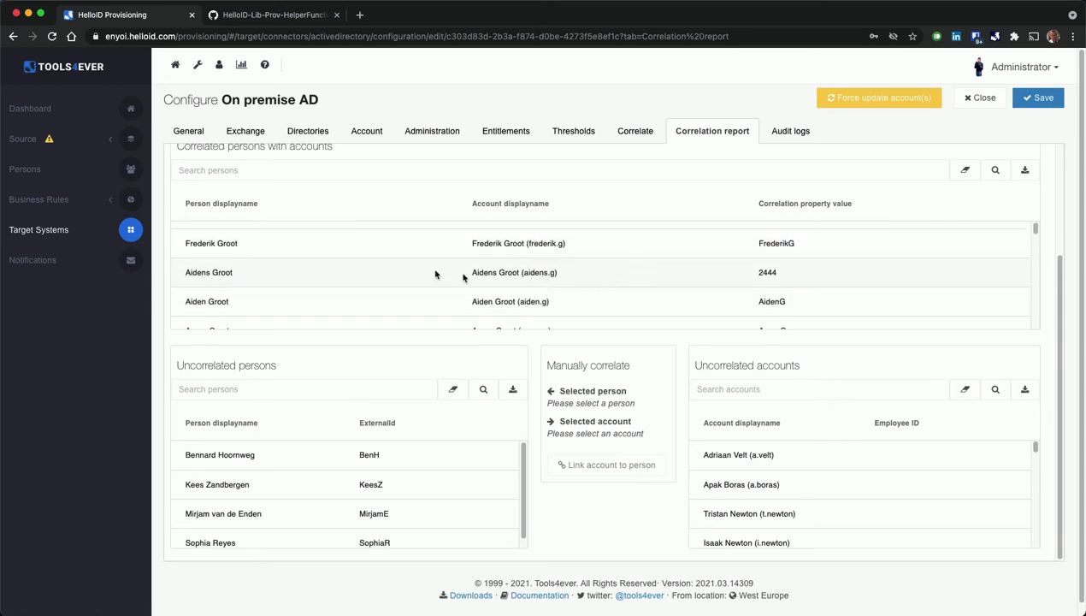
{"action": "left_click", "coordinate": [508, 273]}
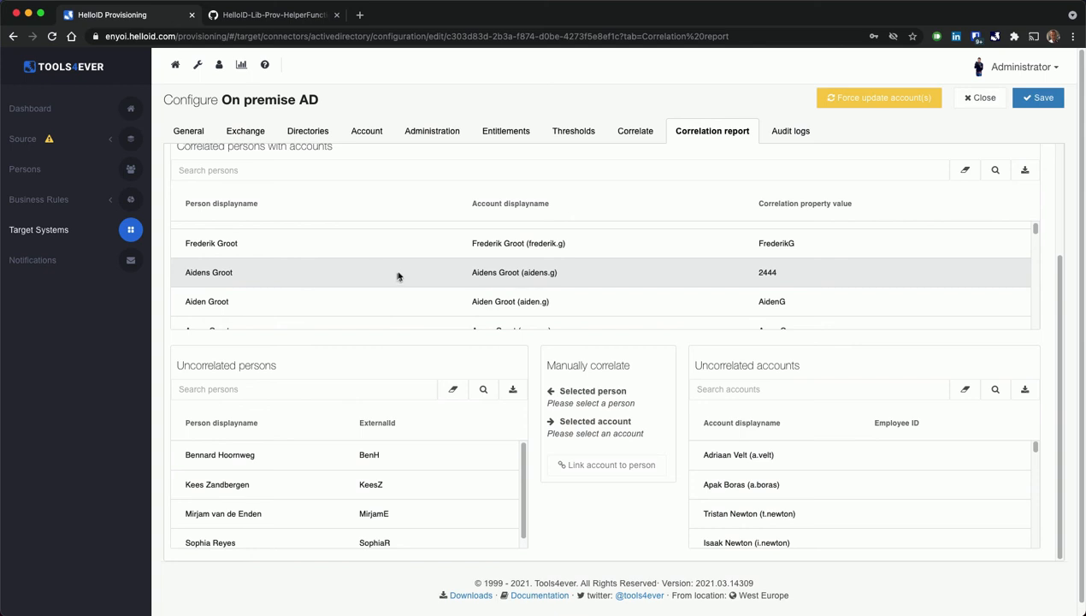
{"action": "scroll", "coordinate": [407, 272], "scroll_direction": "down", "scroll_amount": 1}
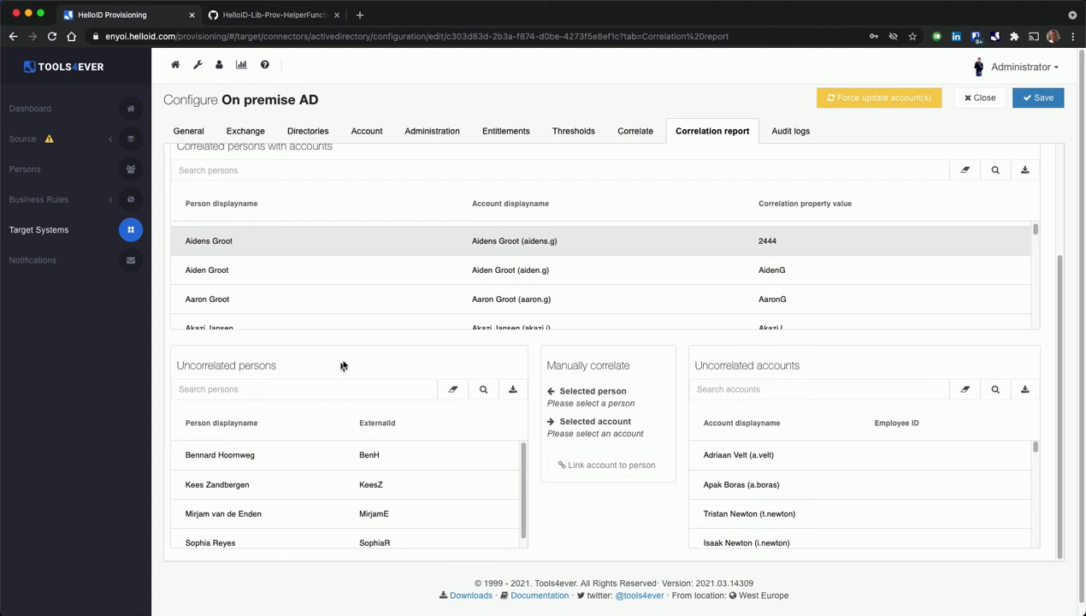
Select the first uncorrelated person and try the first two uncorrelated accounts as manual correlation candidates.
{"action": "left_click", "coordinate": [215, 460]}
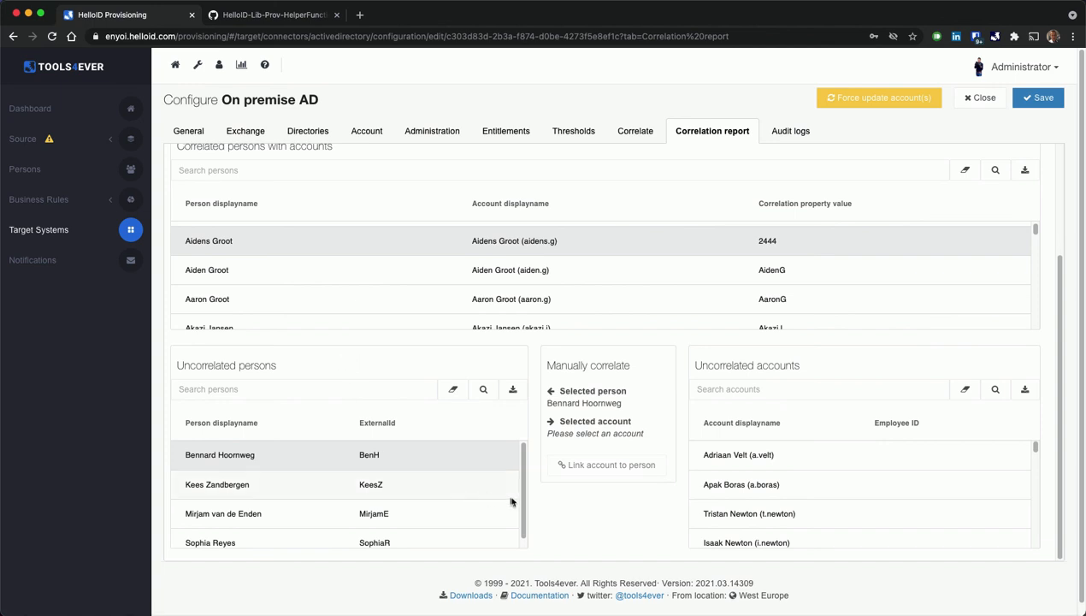
{"action": "mouse_move", "coordinate": [524, 490]}
{"action": "left_mouse_down"}
{"action": "mouse_move", "coordinate": [525, 532]}
{"action": "mouse_move", "coordinate": [523, 477]}
{"action": "left_mouse_up"}
{"action": "left_click", "coordinate": [885, 455]}
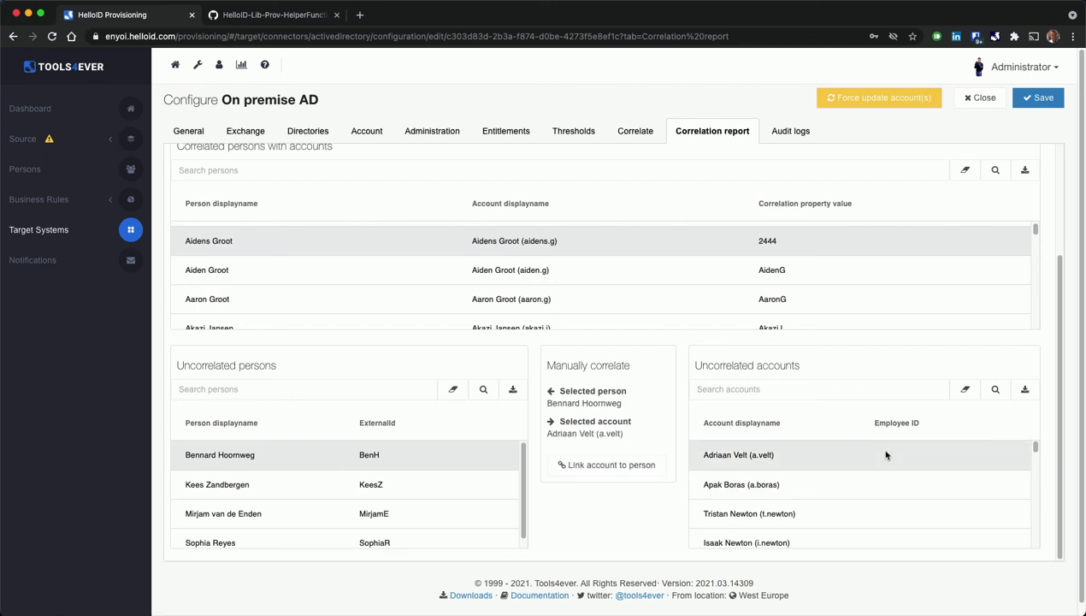
{"action": "left_click", "coordinate": [889, 483]}
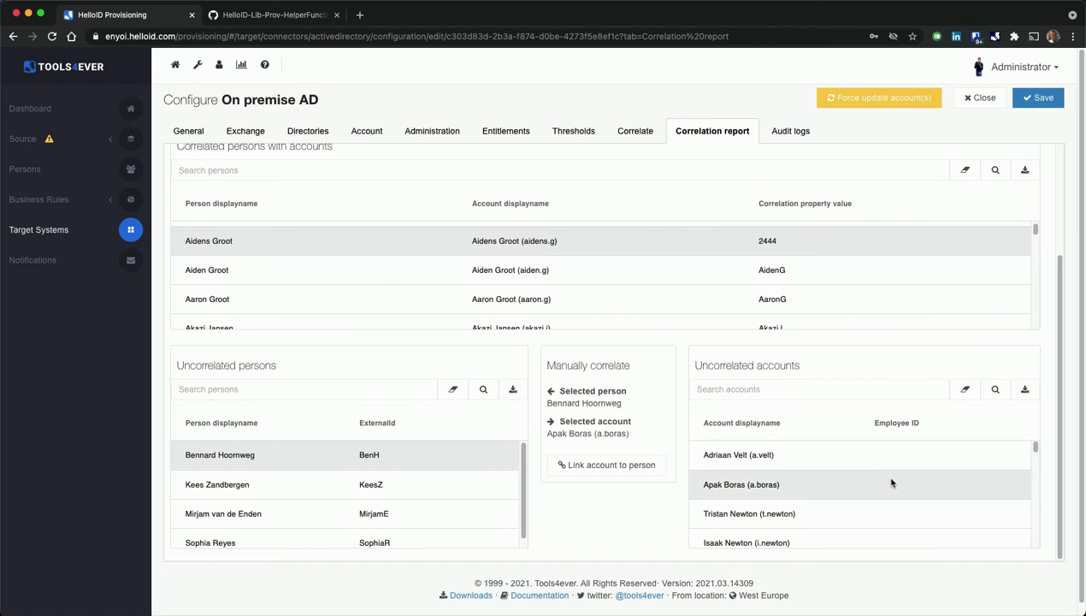
Examine the uncorrelated accounts and their Employee ID values through to the end of the list.
{"action": "scroll", "coordinate": [889, 483], "scroll_direction": "down", "scroll_amount": 3}
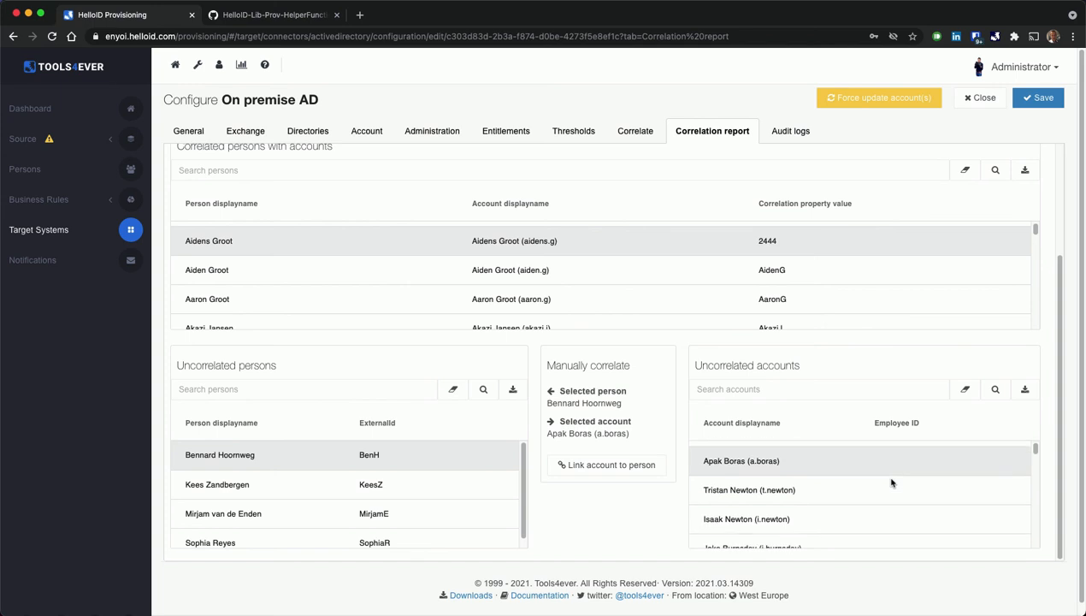
{"action": "scroll", "coordinate": [878, 489], "scroll_direction": "down", "scroll_amount": 3}
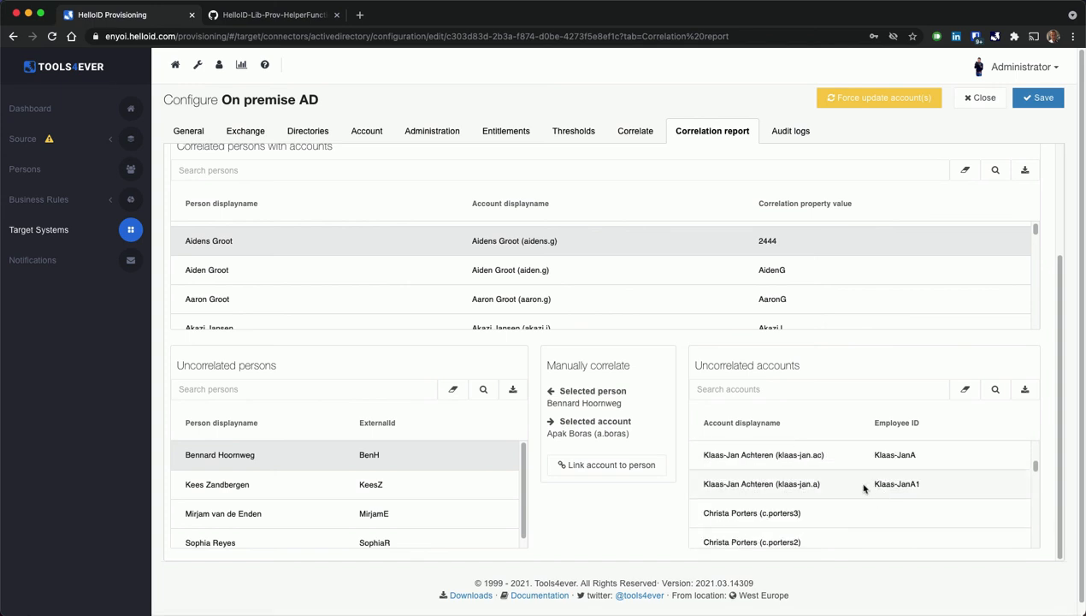
{"action": "scroll", "coordinate": [863, 488], "scroll_direction": "up", "scroll_amount": 1}
{"action": "scroll", "coordinate": [878, 482], "scroll_direction": "down", "scroll_amount": 1}
{"action": "scroll", "coordinate": [878, 481], "scroll_direction": "down", "scroll_amount": 1}
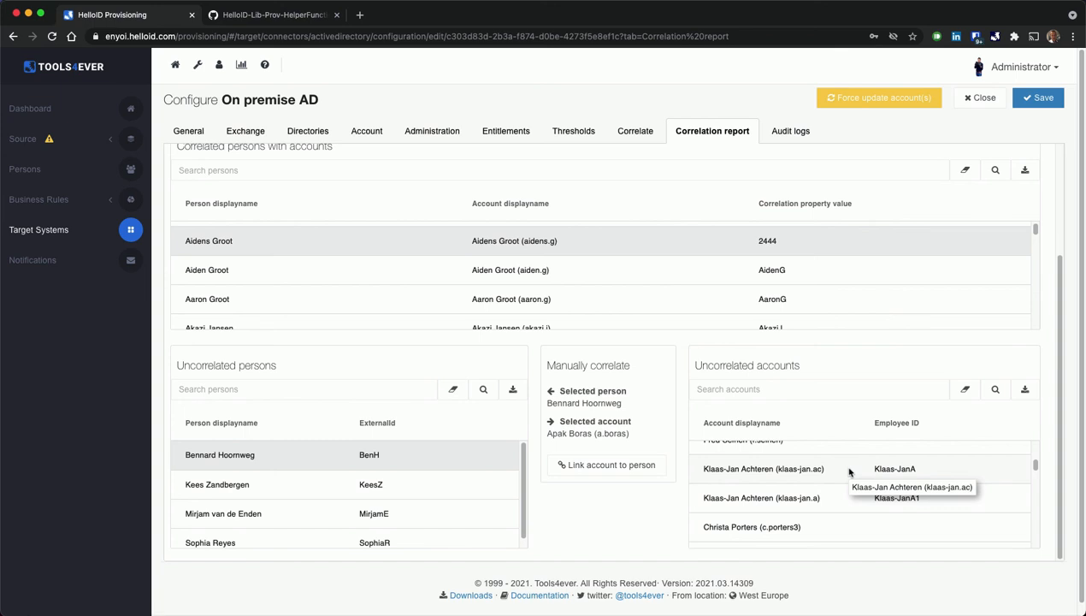
{"action": "scroll", "coordinate": [849, 472], "scroll_direction": "down", "scroll_amount": 5}
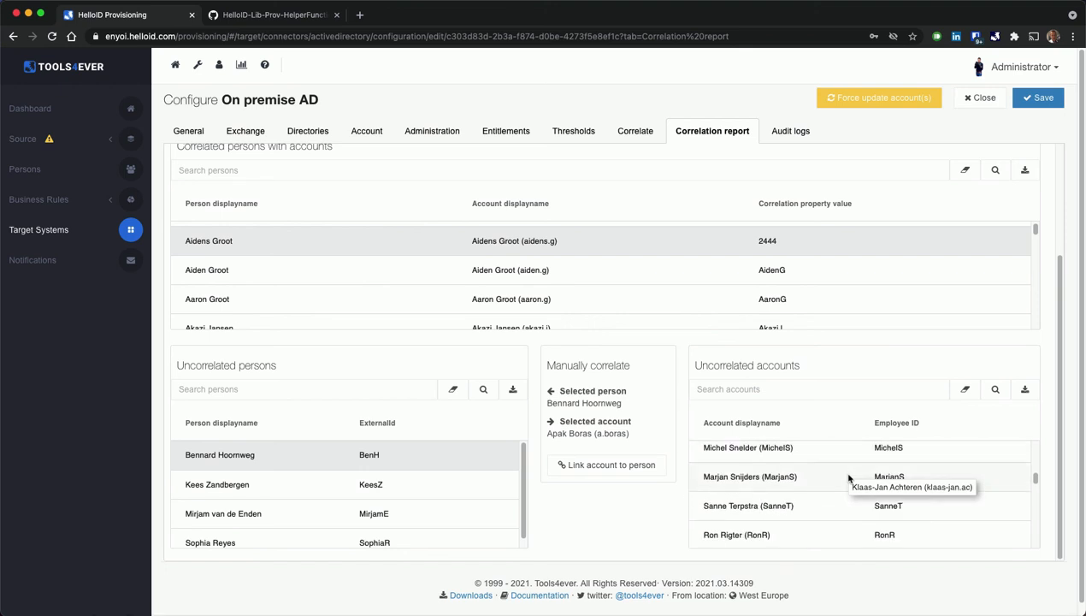
{"action": "scroll", "coordinate": [849, 490], "scroll_direction": "down", "scroll_amount": 10}
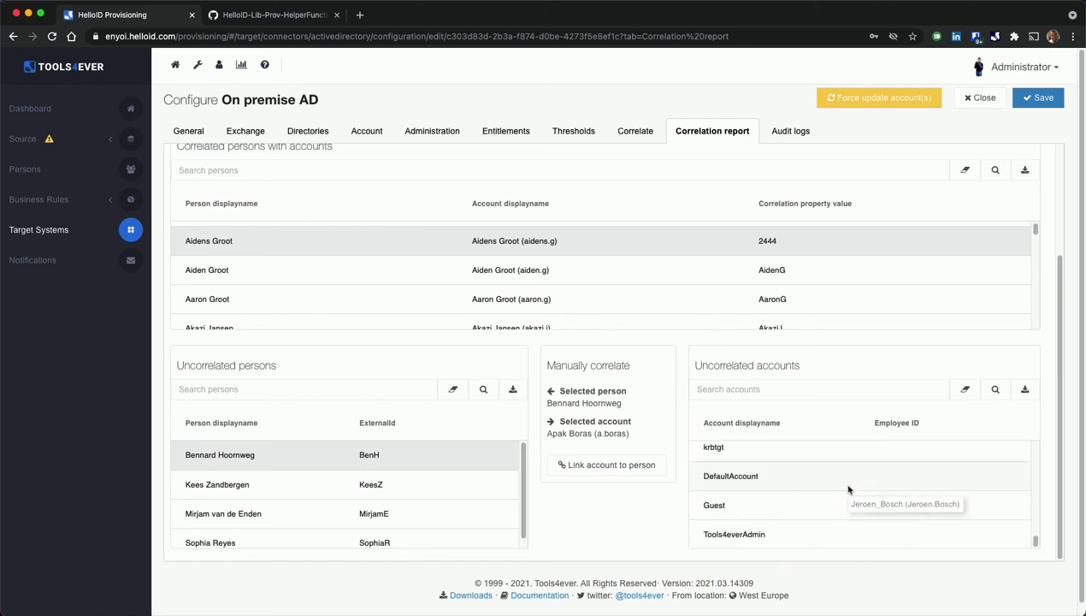
Select the uncorrelated system accounts Guest, DefaultAccount, krbtgt and SQL Server (SRVSQL) one after another to inspect them.
{"action": "left_click", "coordinate": [773, 513]}
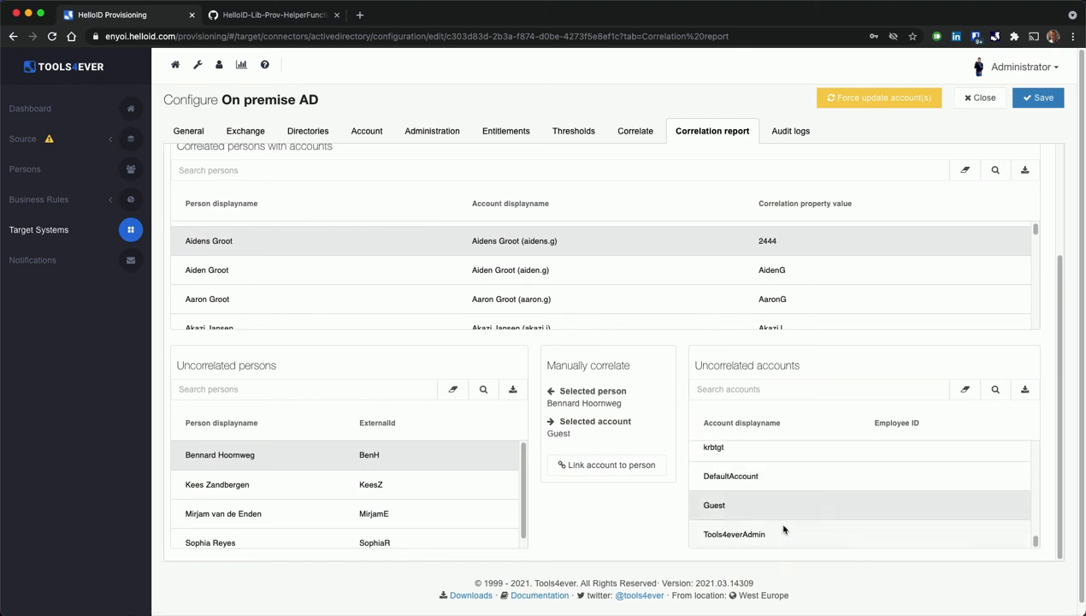
{"action": "left_click", "coordinate": [812, 480]}
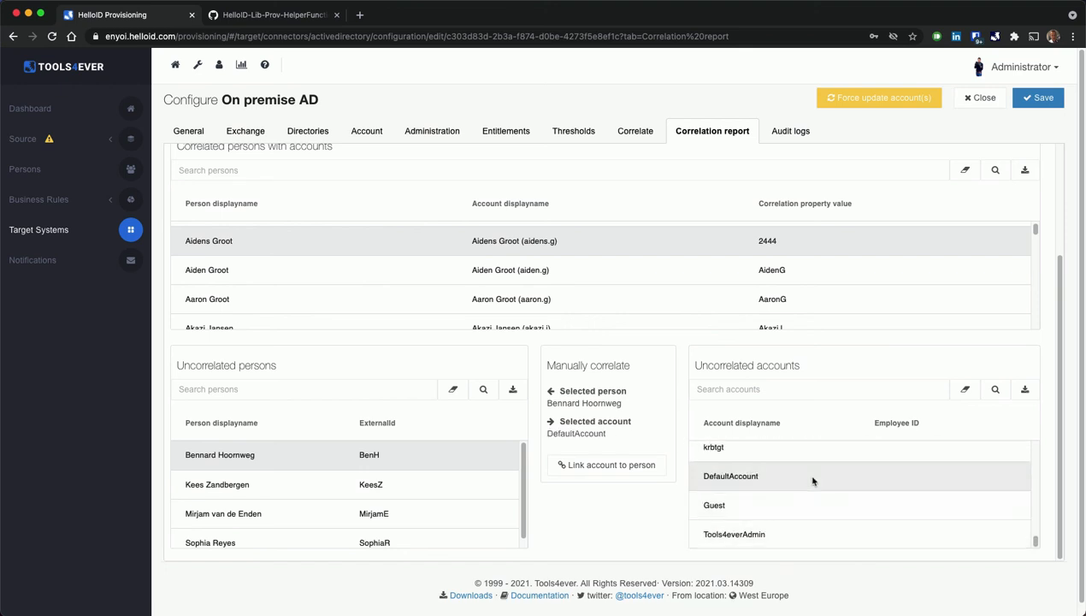
{"action": "scroll", "coordinate": [850, 486], "scroll_direction": "up", "scroll_amount": 1}
{"action": "scroll", "coordinate": [851, 487], "scroll_direction": "up", "scroll_amount": 1}
{"action": "left_click", "coordinate": [855, 477]}
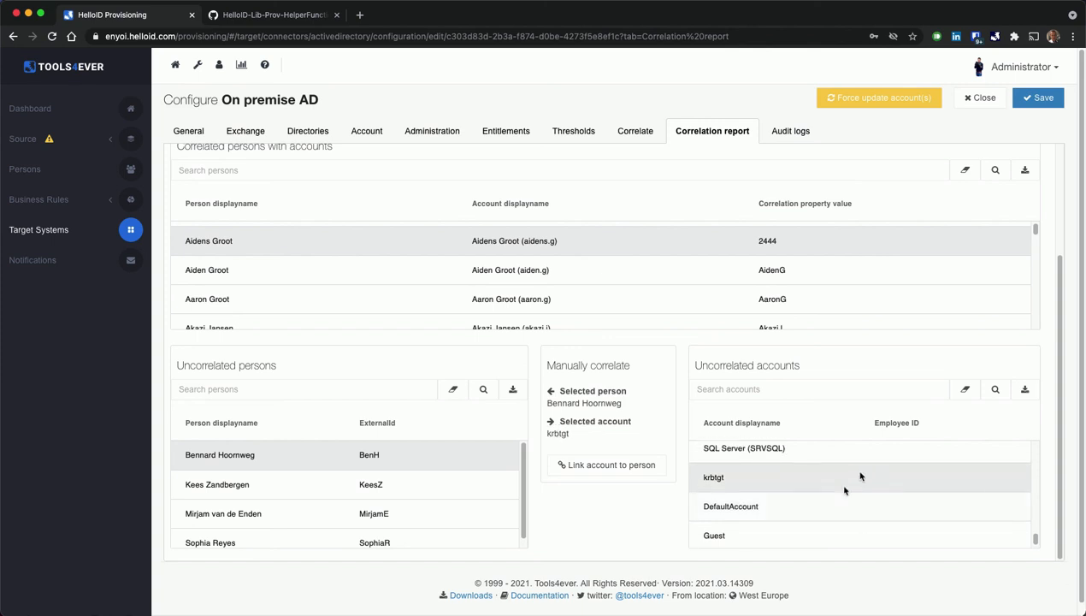
{"action": "scroll", "coordinate": [872, 487], "scroll_direction": "up", "scroll_amount": 1}
{"action": "left_click", "coordinate": [872, 488]}
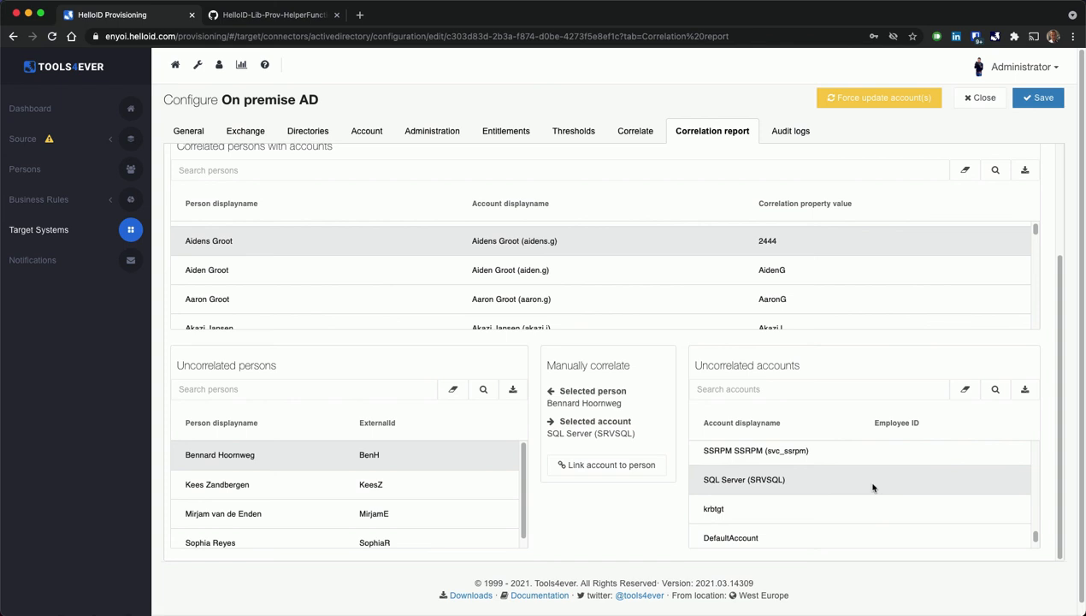
Inspect the uncorrelated service accounts SSRPM SSRPM (svc_ssrpm) and svc_essom, ending with svc_essom selected.
{"action": "scroll", "coordinate": [872, 487], "scroll_direction": "up", "scroll_amount": 1}
{"action": "scroll", "coordinate": [902, 475], "scroll_direction": "up", "scroll_amount": 1}
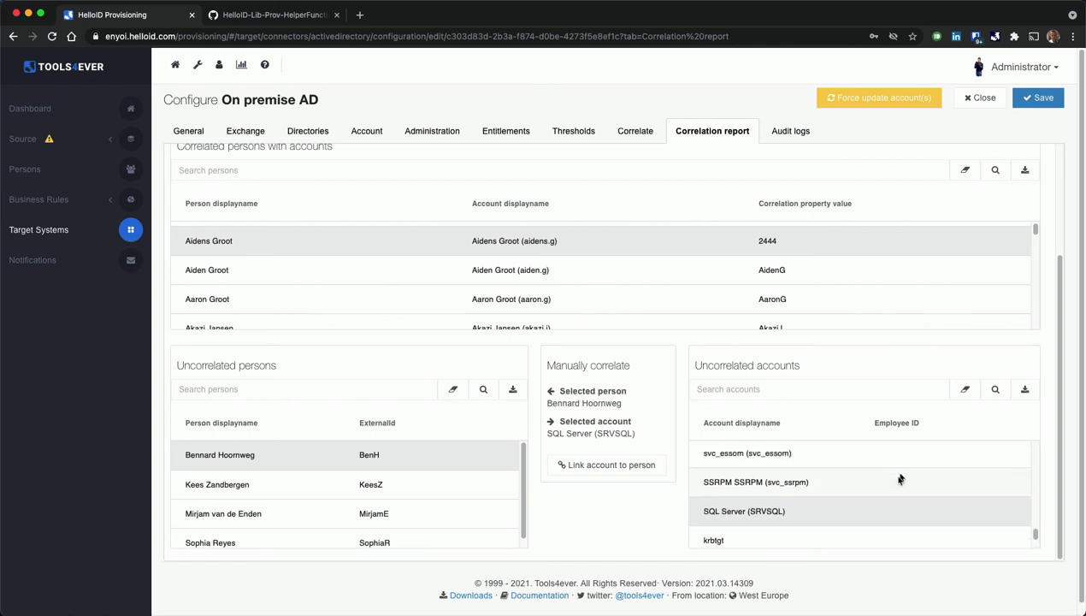
{"action": "left_click", "coordinate": [897, 481]}
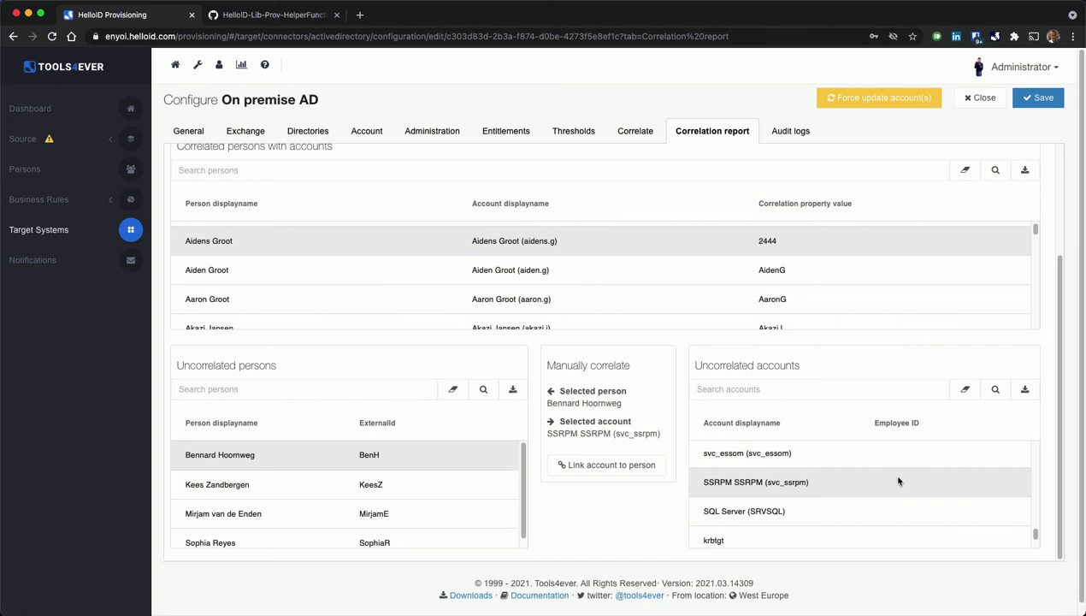
{"action": "scroll", "coordinate": [898, 482], "scroll_direction": "up", "scroll_amount": 1}
{"action": "left_click", "coordinate": [894, 493]}
{"action": "scroll", "coordinate": [864, 489], "scroll_direction": "up", "scroll_amount": 2}
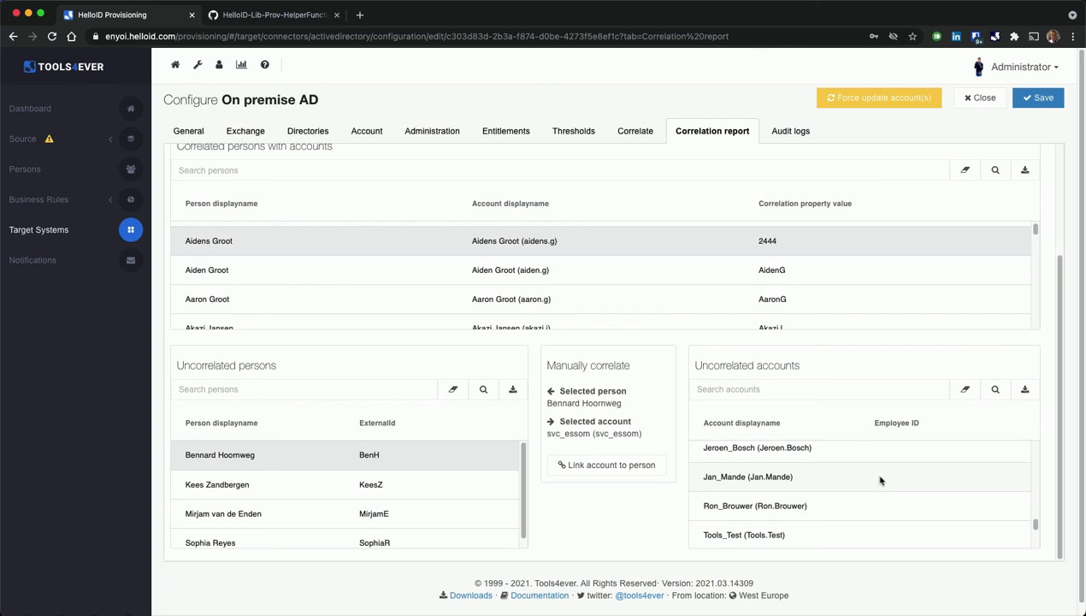
Select the second uncorrelated person for manual correlation.
{"action": "left_click", "coordinate": [337, 487]}
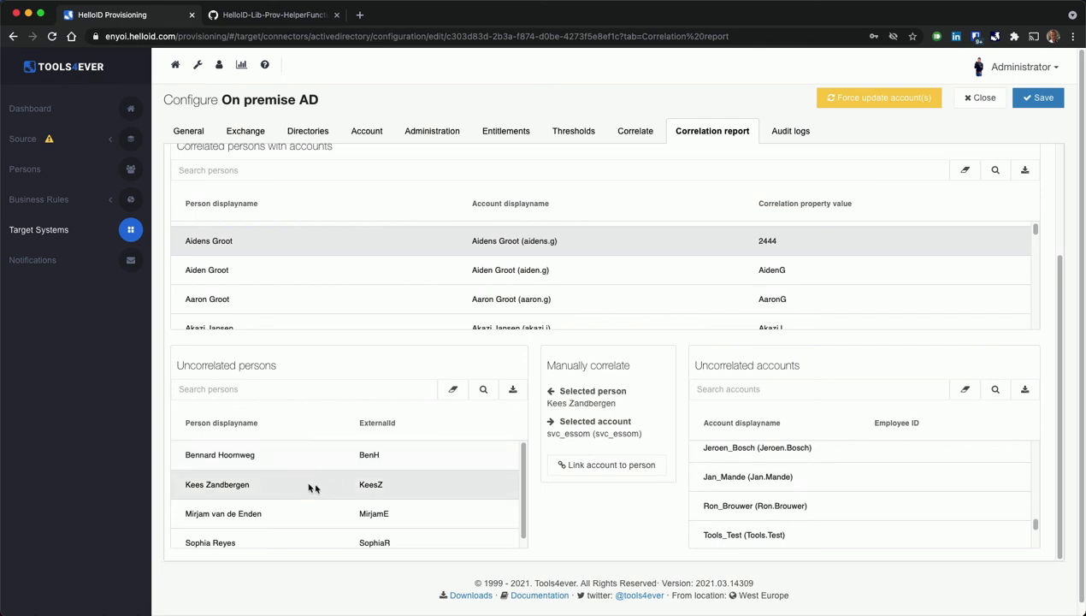